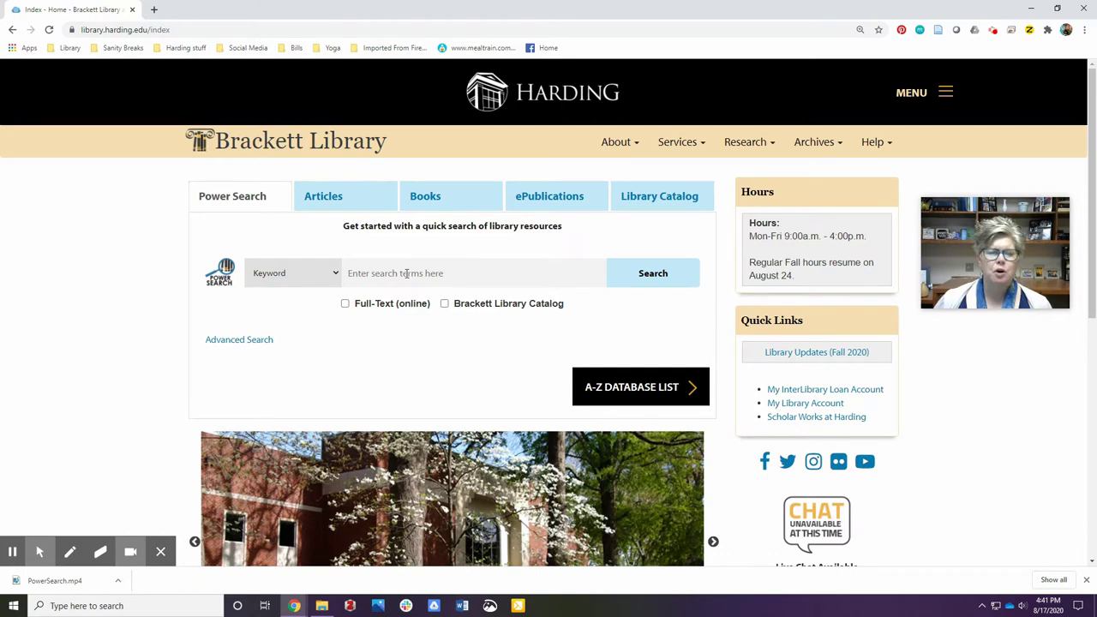
- Filter the A-Z database list to Criminal Justice and open the Criminal Justice Database
left_click(613, 391)
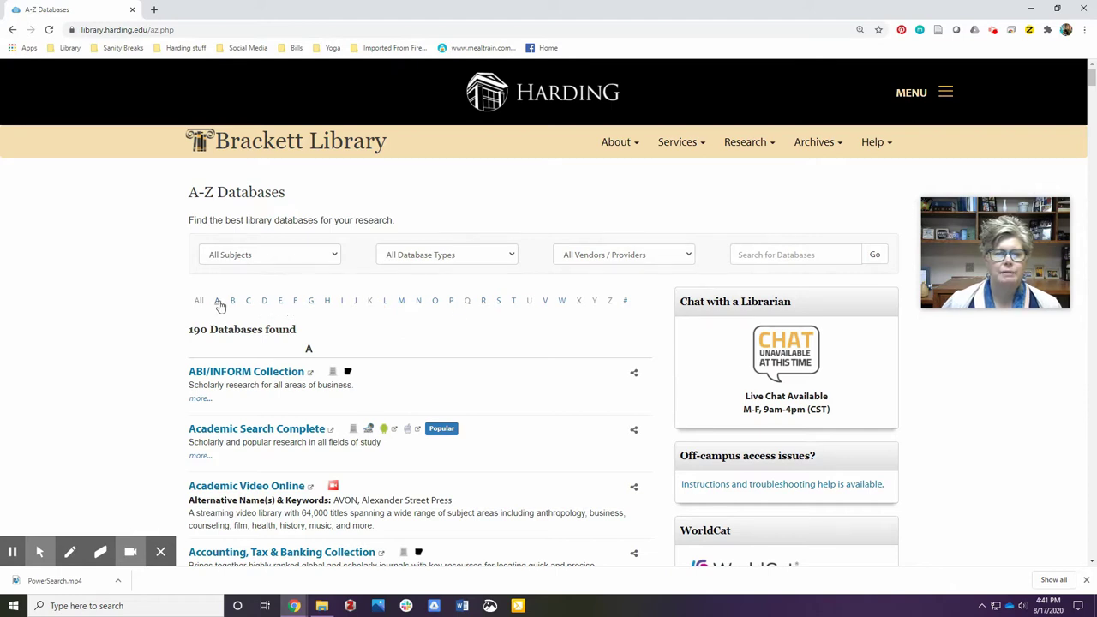
left_click(328, 257)
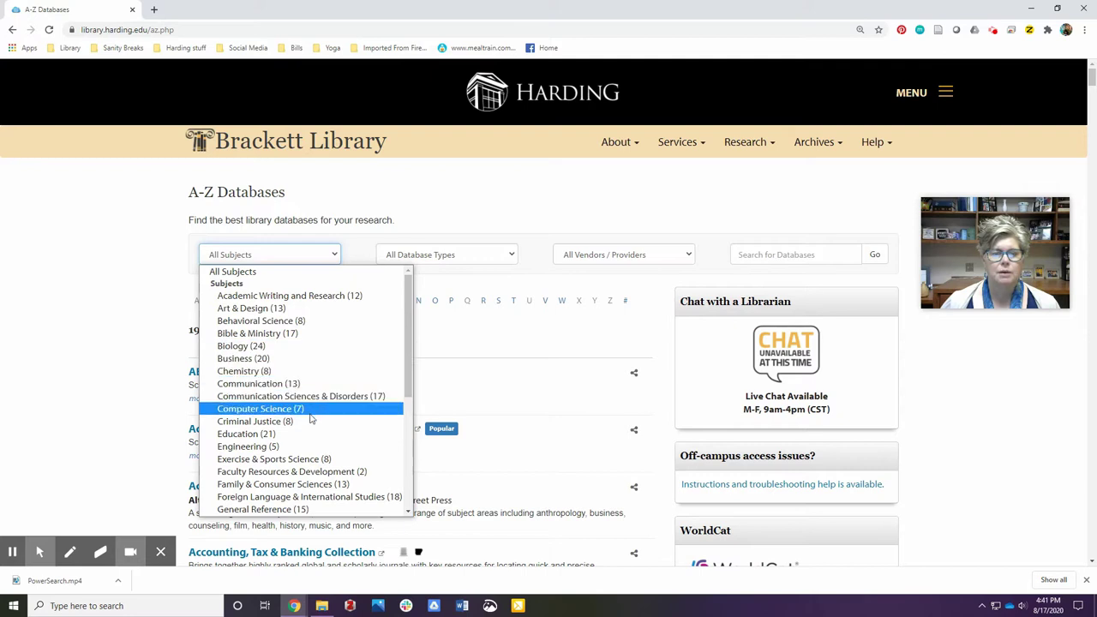
left_click(274, 421)
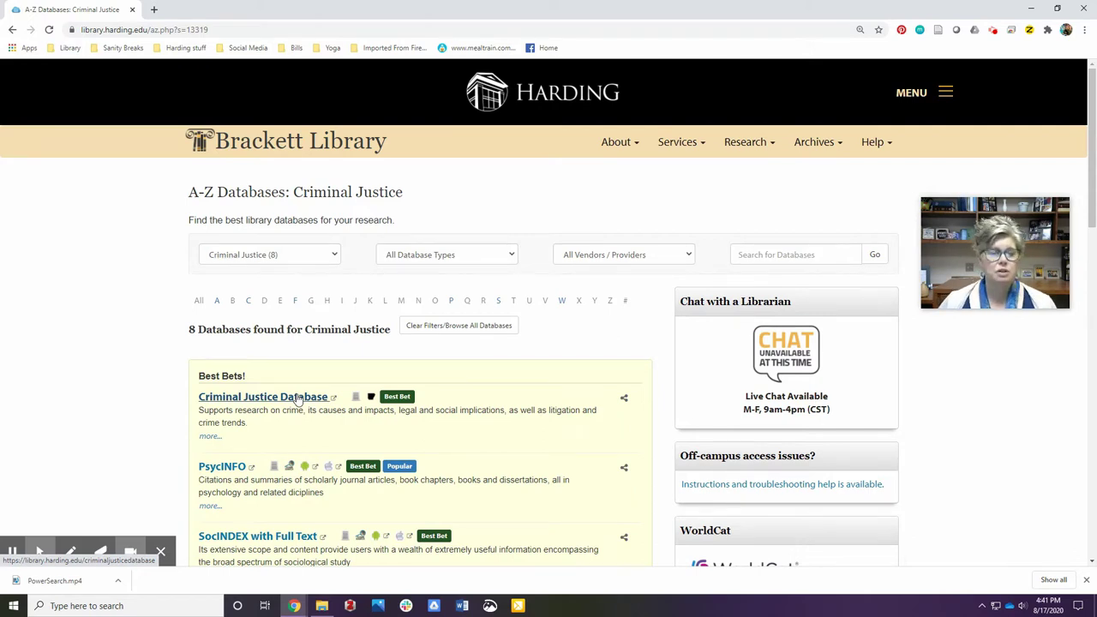
left_click(297, 398)
- Search for 'legalization of marijuana' and review the 1,343 results and filter panel
left_click(252, 239)
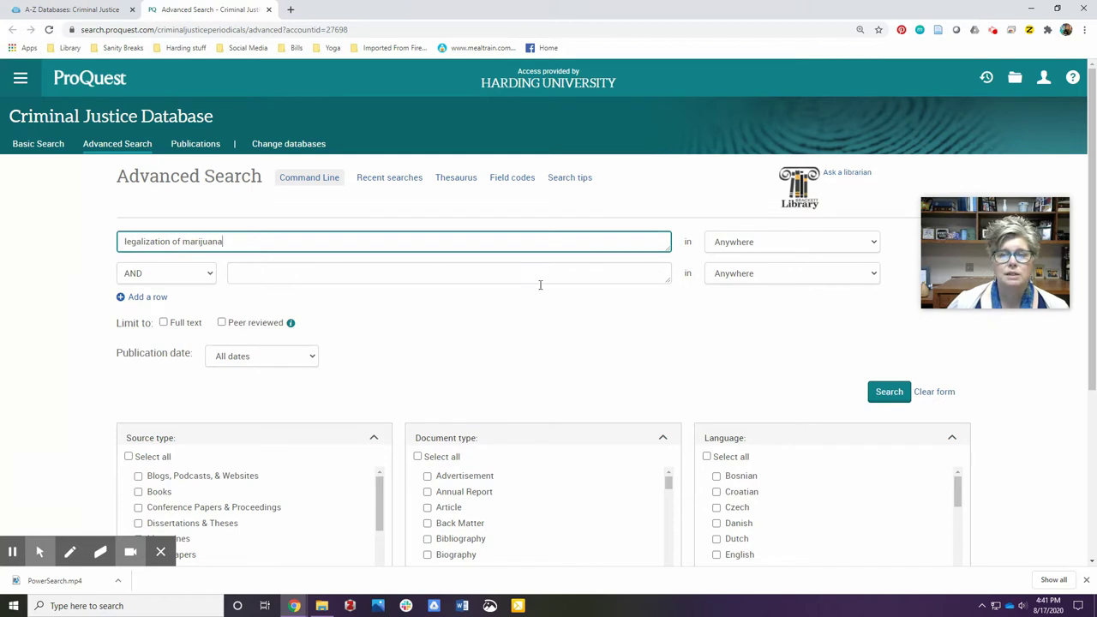
left_click(890, 392)
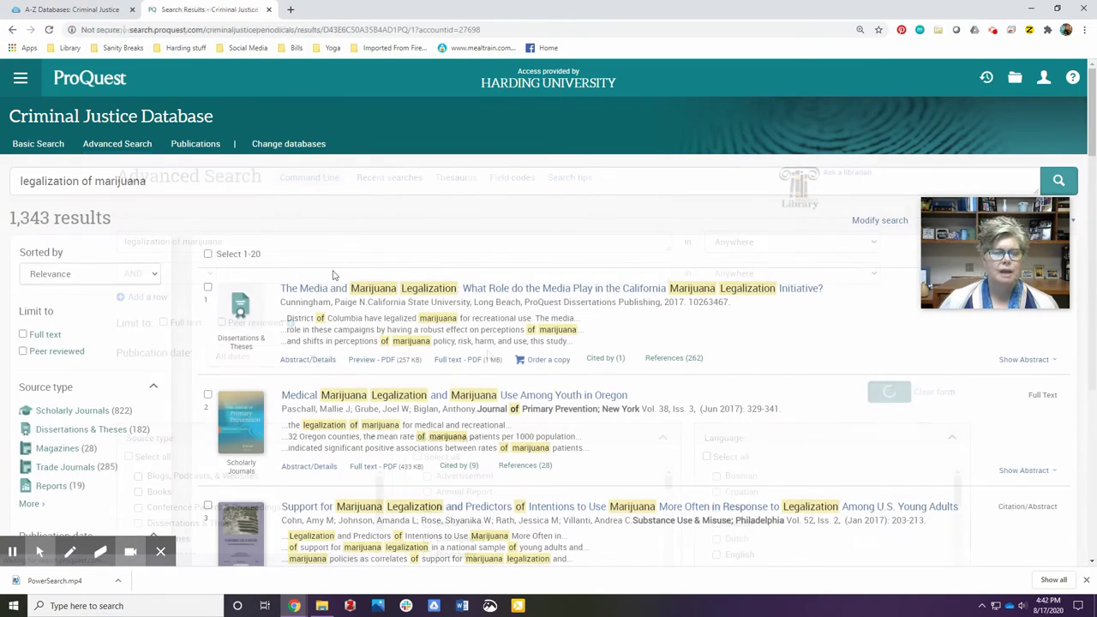
scroll(334, 275, "down", 2)
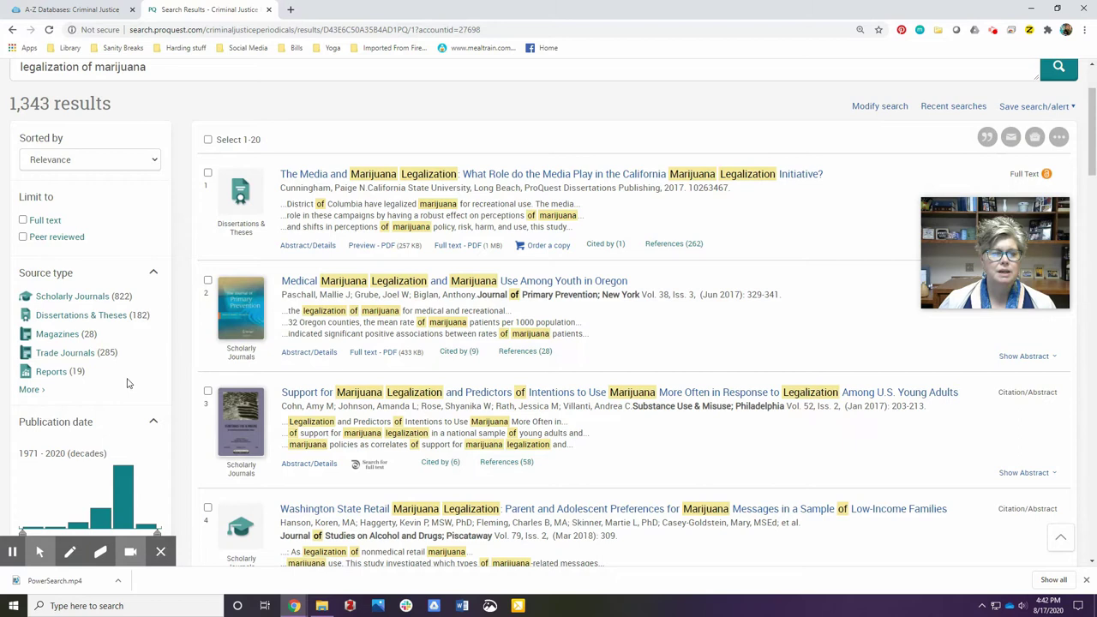
scroll(127, 383, "down", 2)
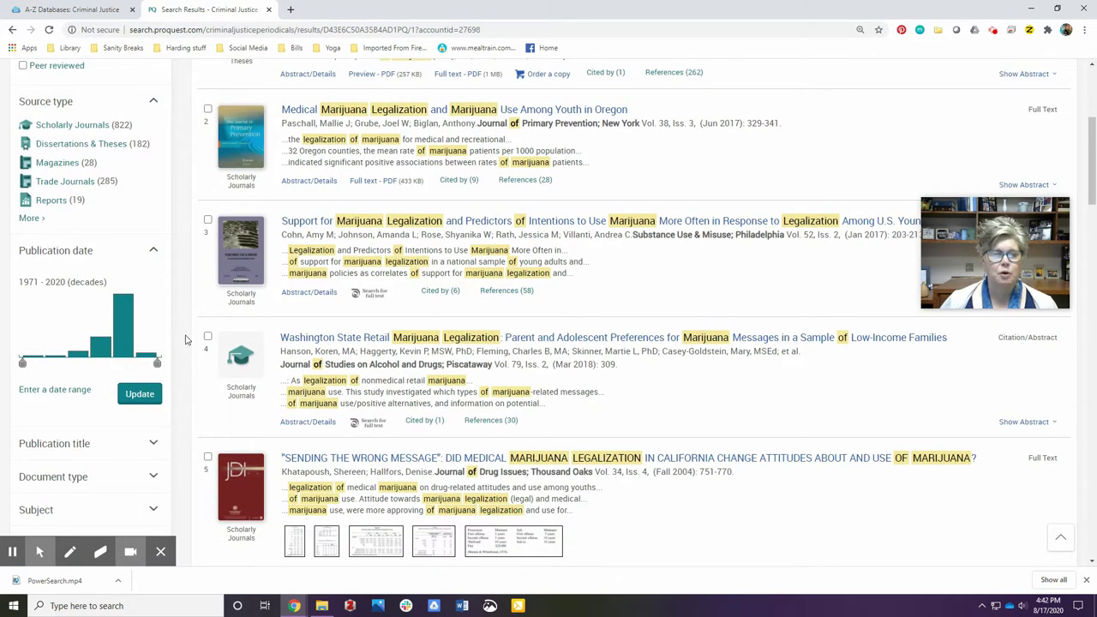
scroll(185, 337, "up", 2)
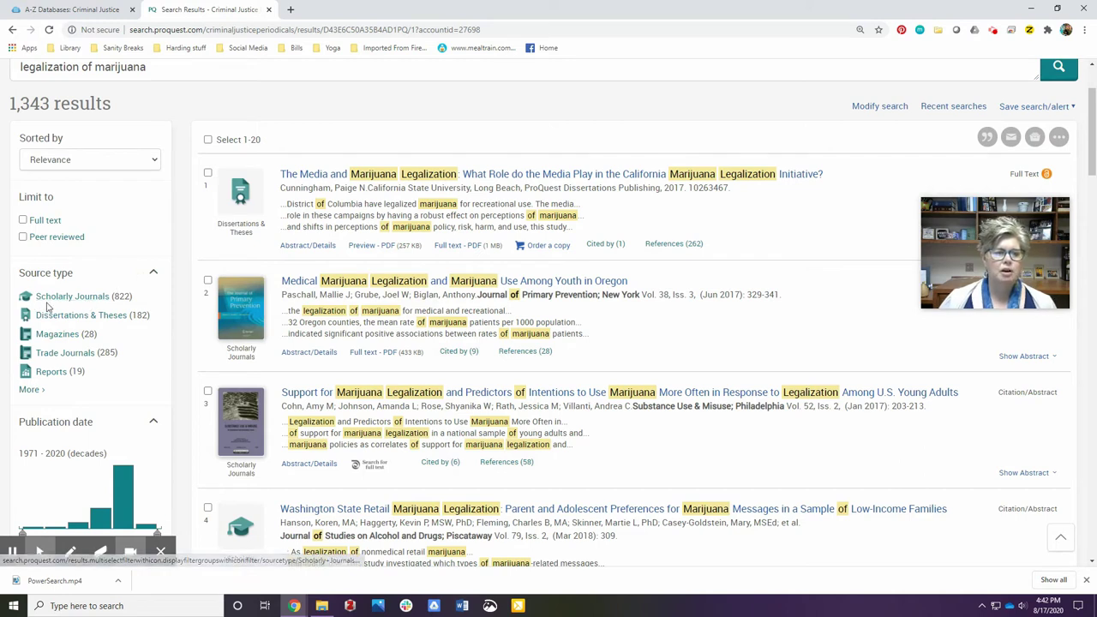
- Limit results to Scholarly Journals and set the publication date range to start at 2010
left_click(76, 296)
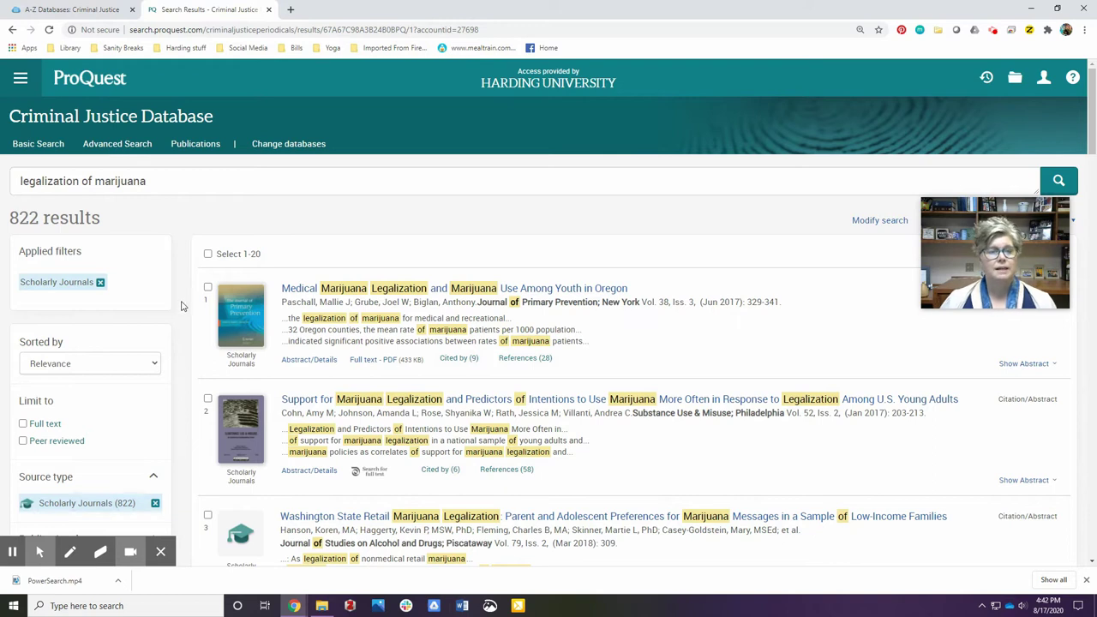
scroll(193, 314, "down", 4)
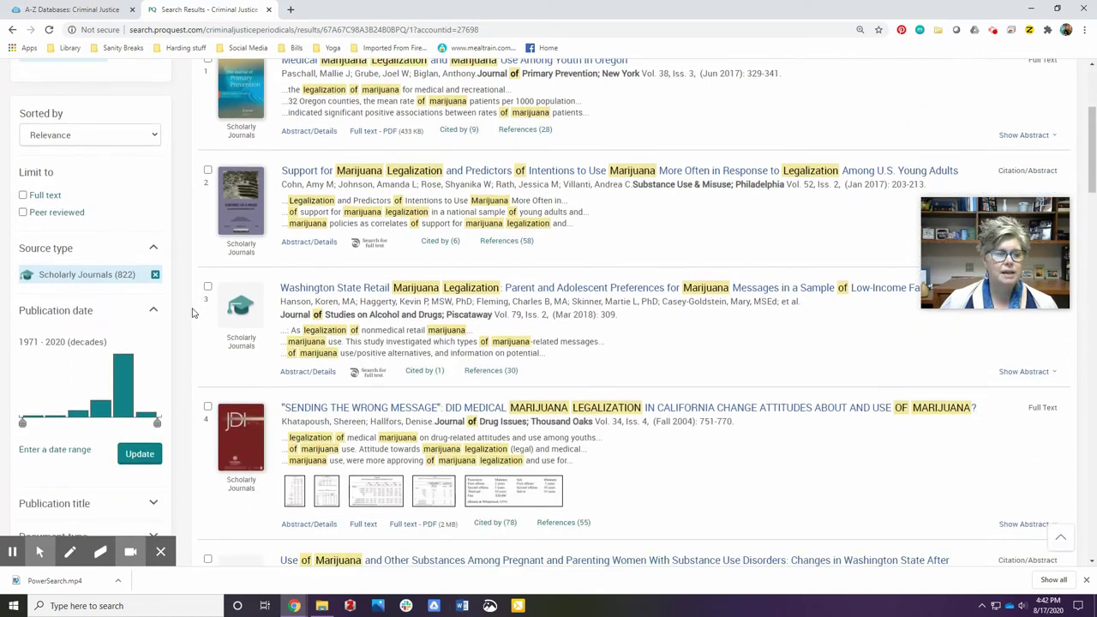
mouse_move(24, 314)
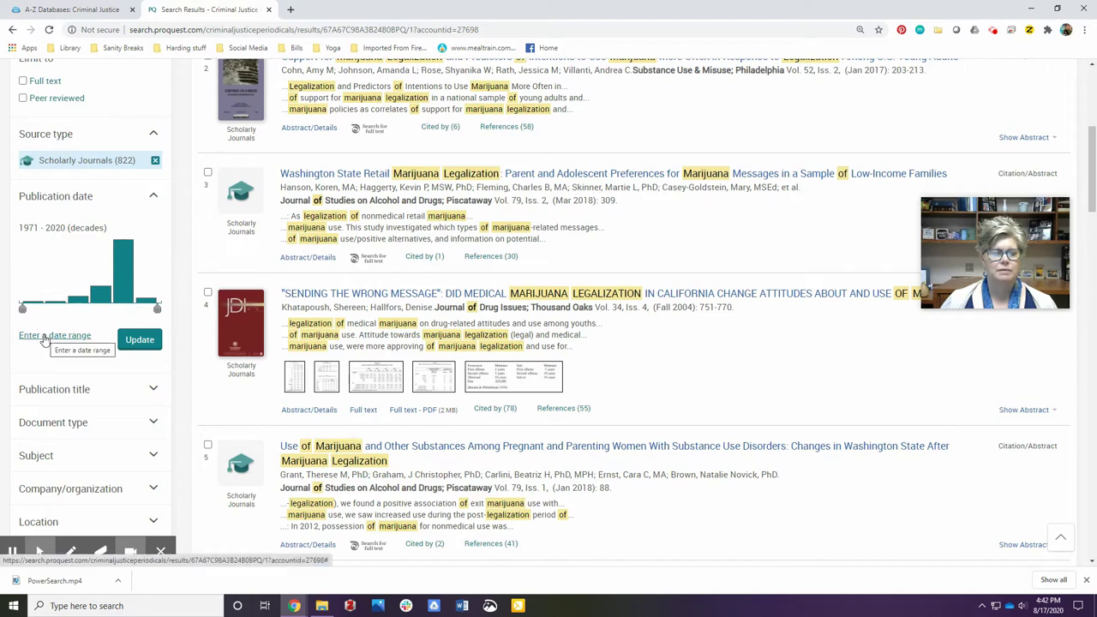
left_click(23, 309)
left_click_drag(28, 314, 113, 311)
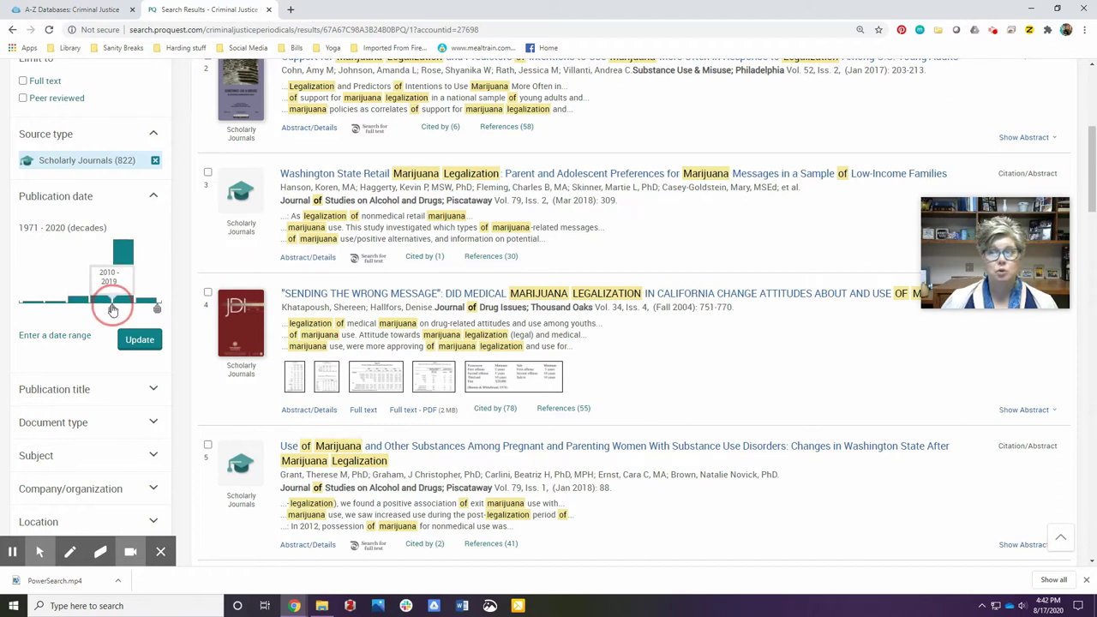
left_click_drag(112, 310, 113, 310)
left_click(140, 339)
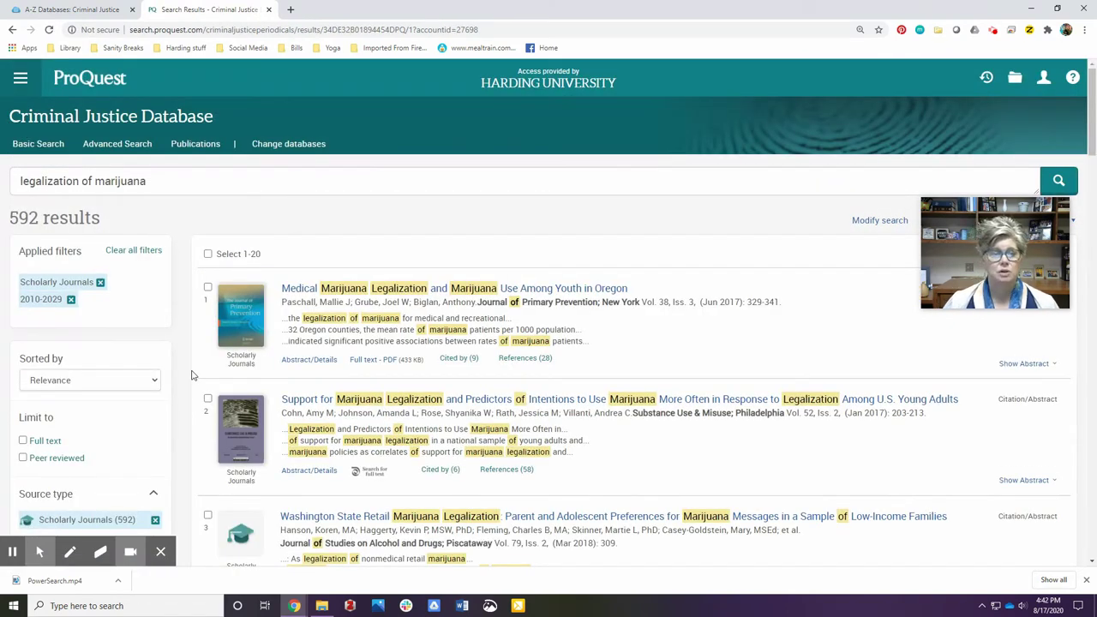
- Add the public health subject filter from the full subject list
scroll(193, 375, "down", 6)
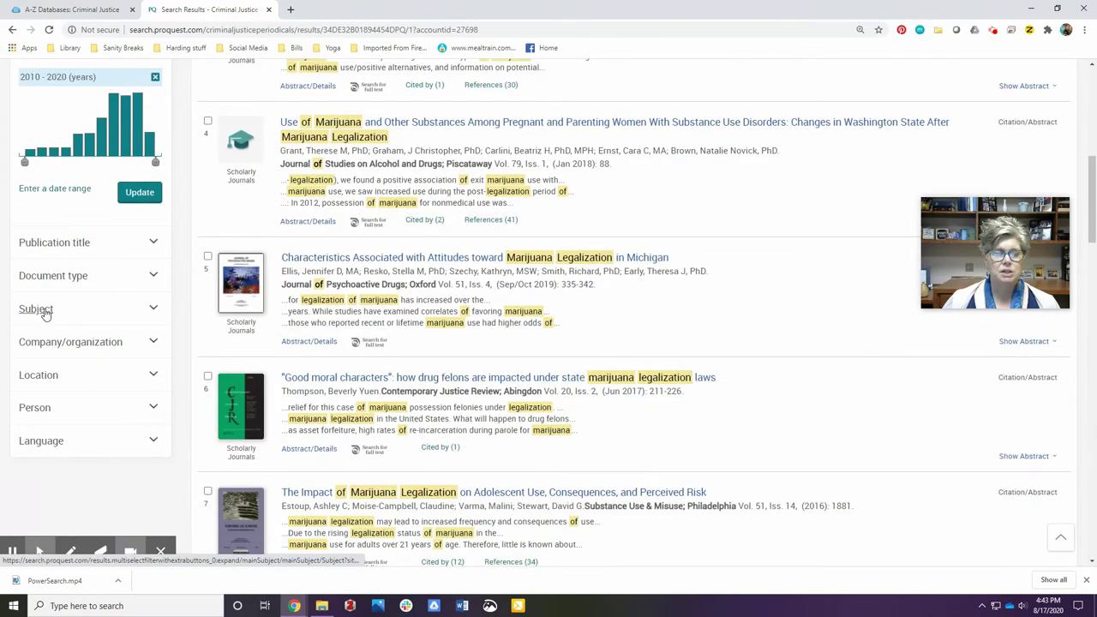
left_click(152, 310)
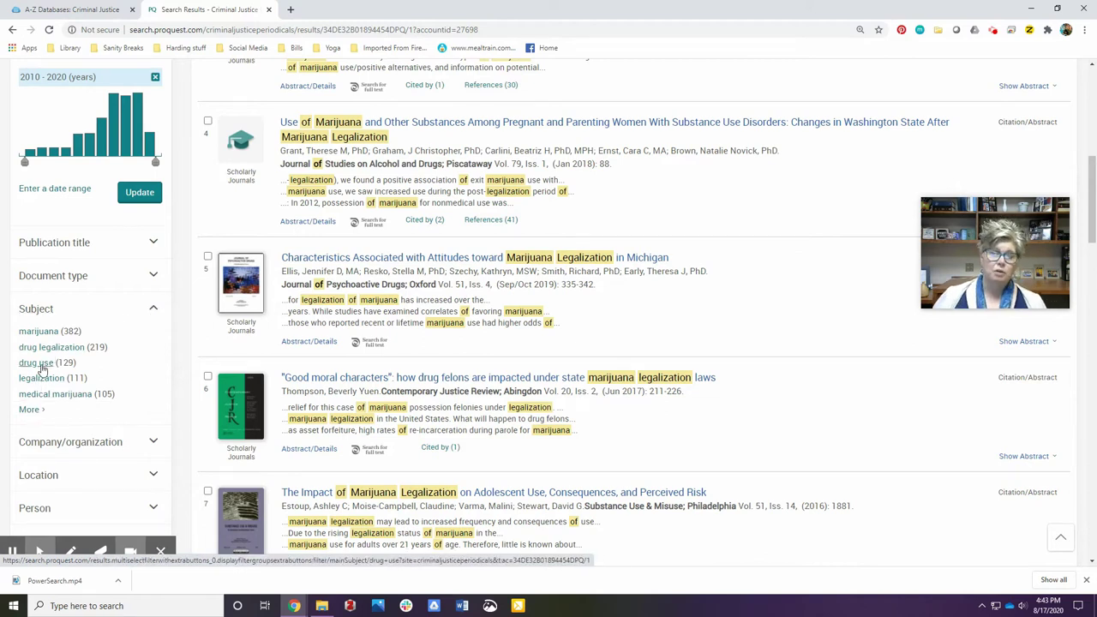
left_click(31, 410)
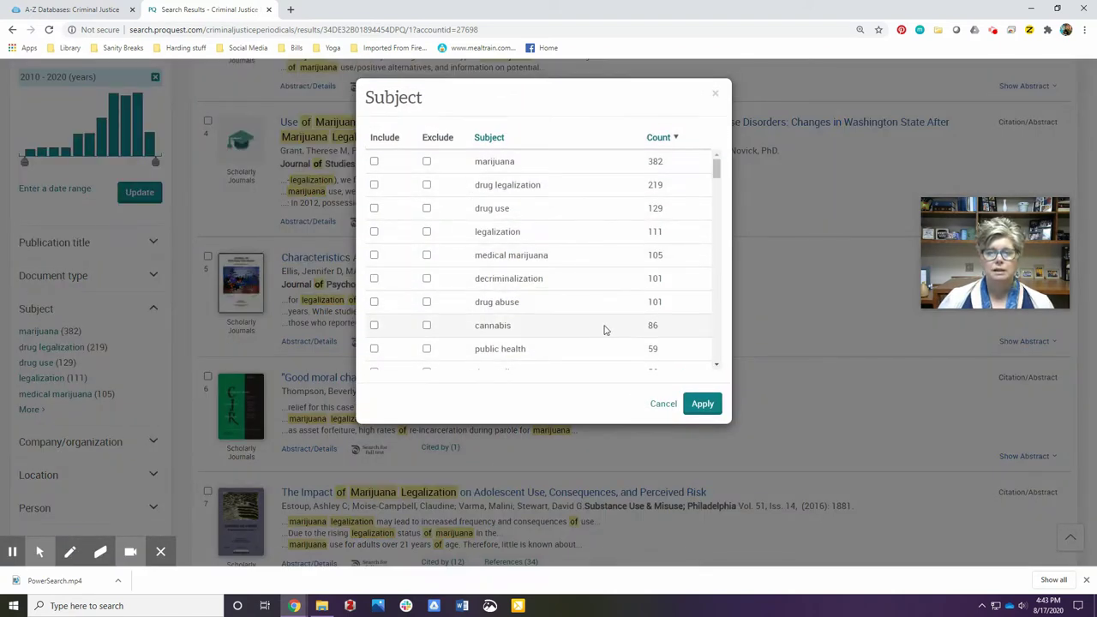
left_click(374, 349)
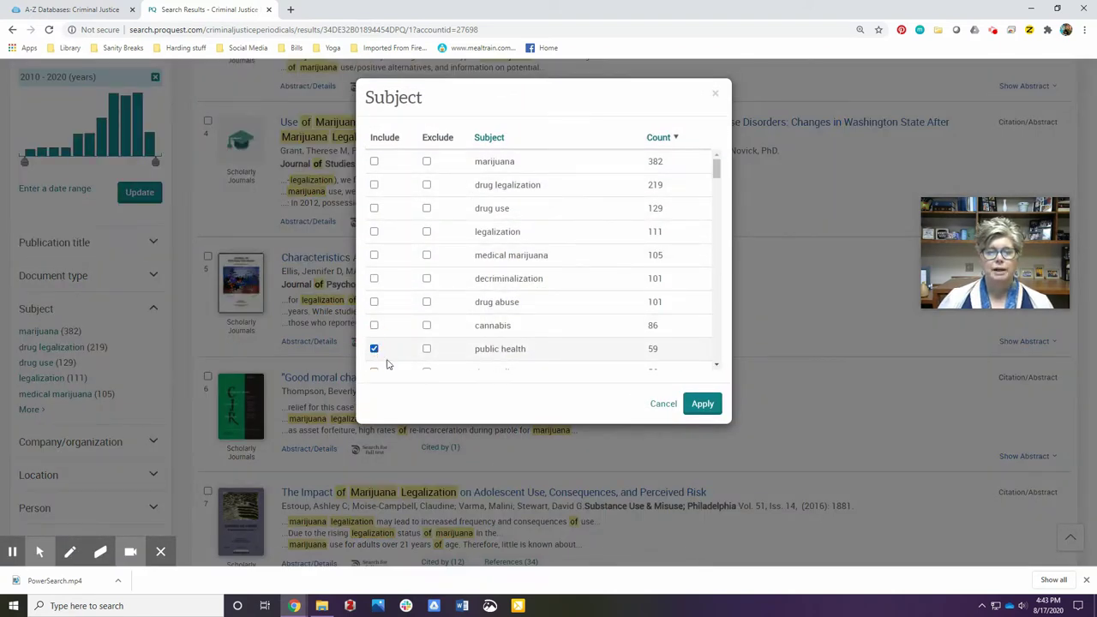
left_click(702, 404)
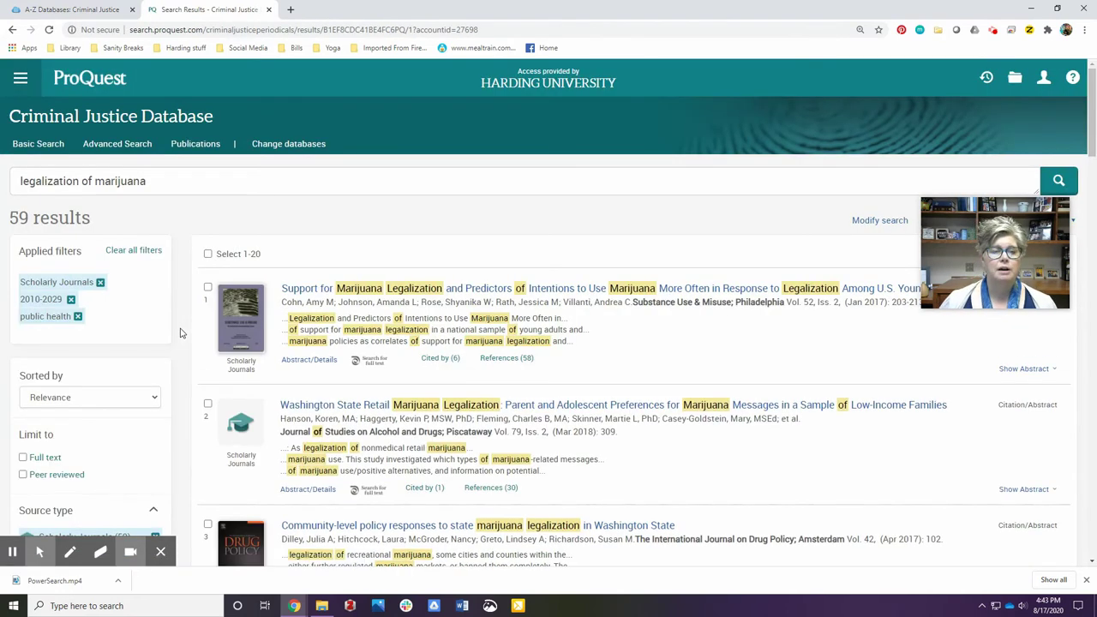
- Add the United States–US location filter, leaving 25 results
scroll(180, 332, "down", 3)
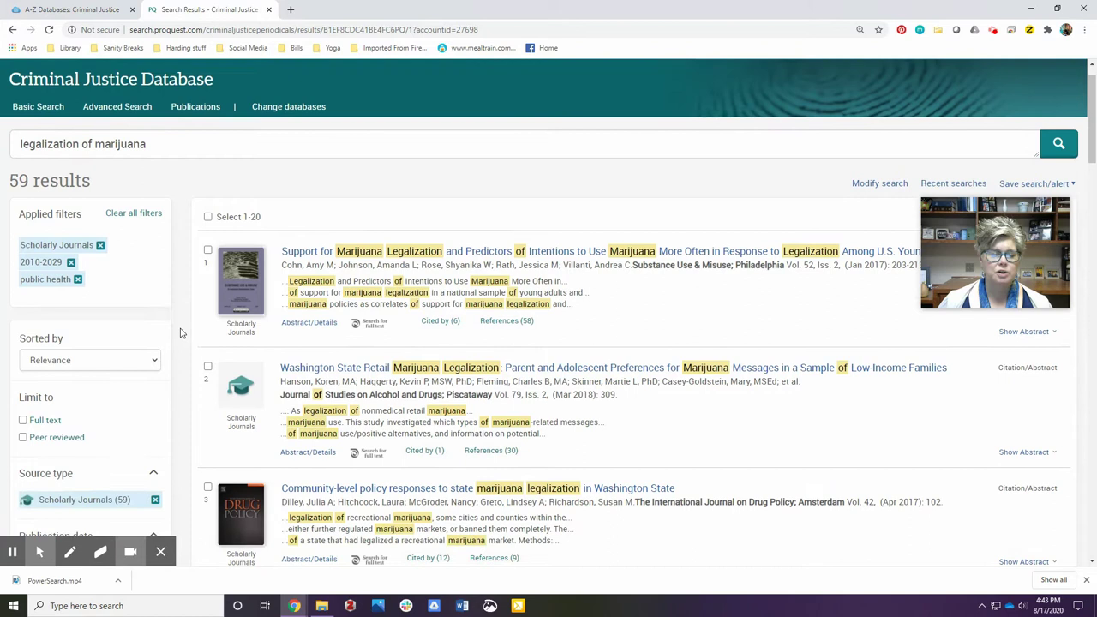
scroll(180, 333, "down", 5)
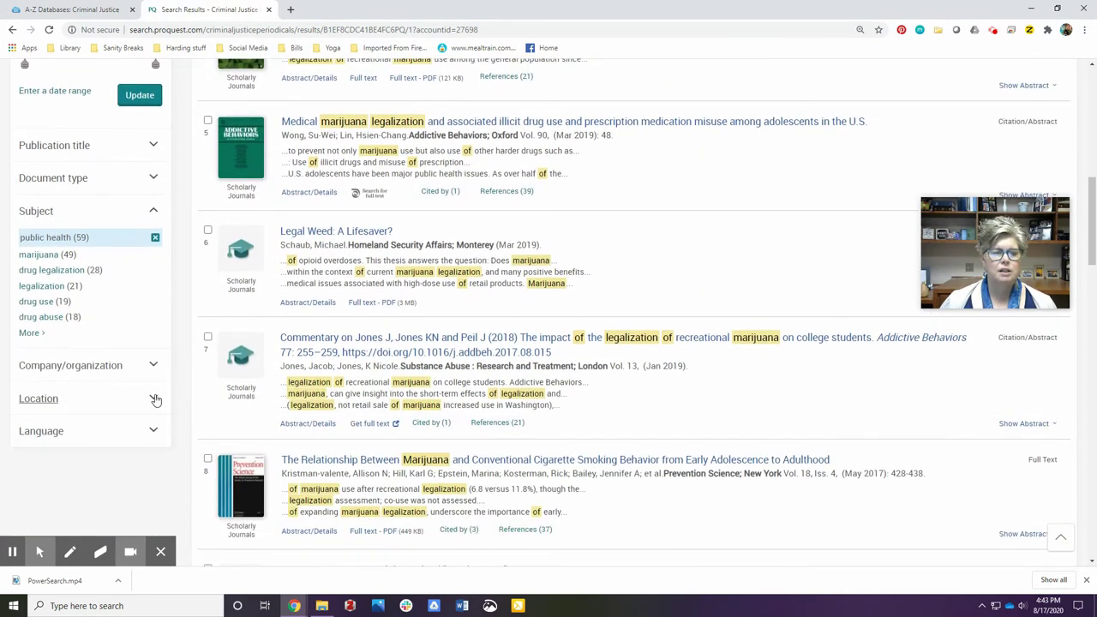
left_click(154, 400)
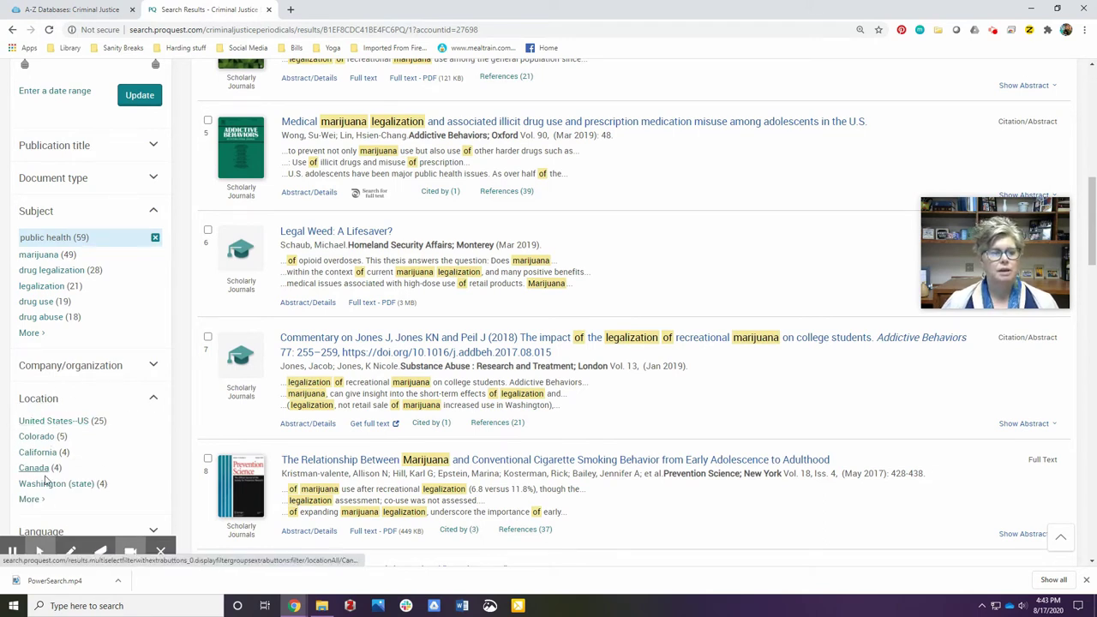
left_click(54, 421)
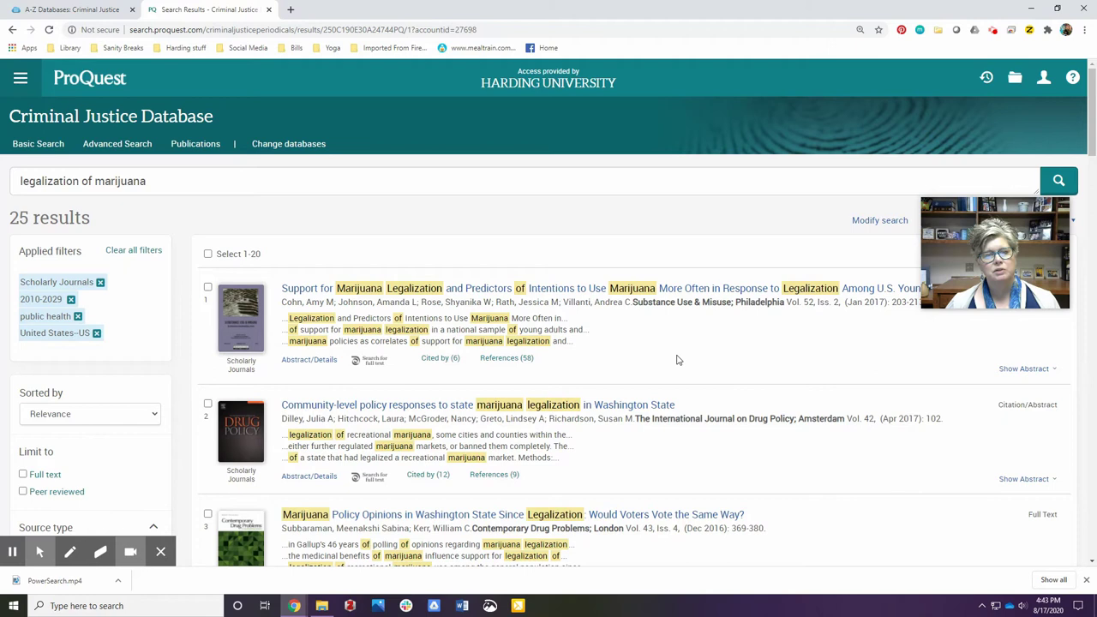
- Preview the first result, then open result 3, 'Marijuana Policy Opinions in Washington State Since Legalization'
left_click(563, 289)
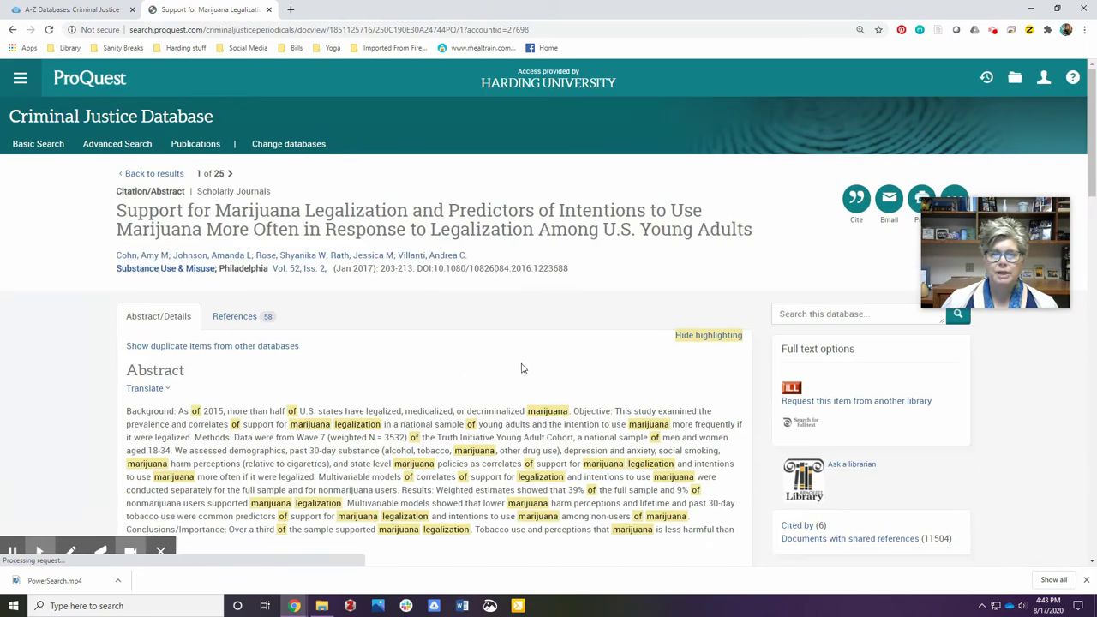
scroll(402, 383, "down", 2)
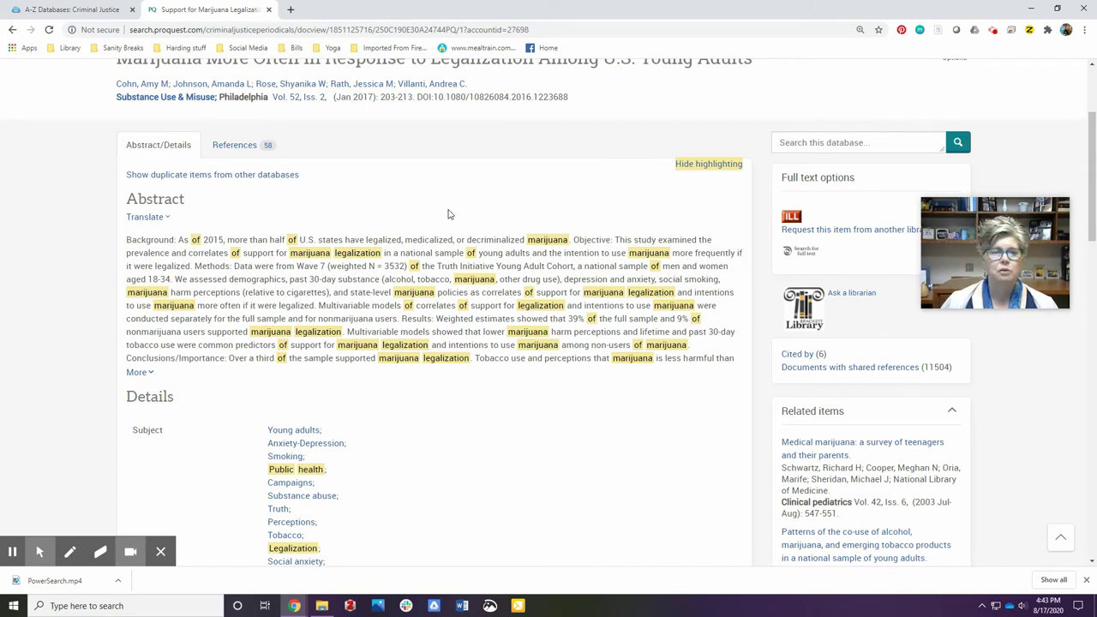
scroll(447, 213, "up", 2)
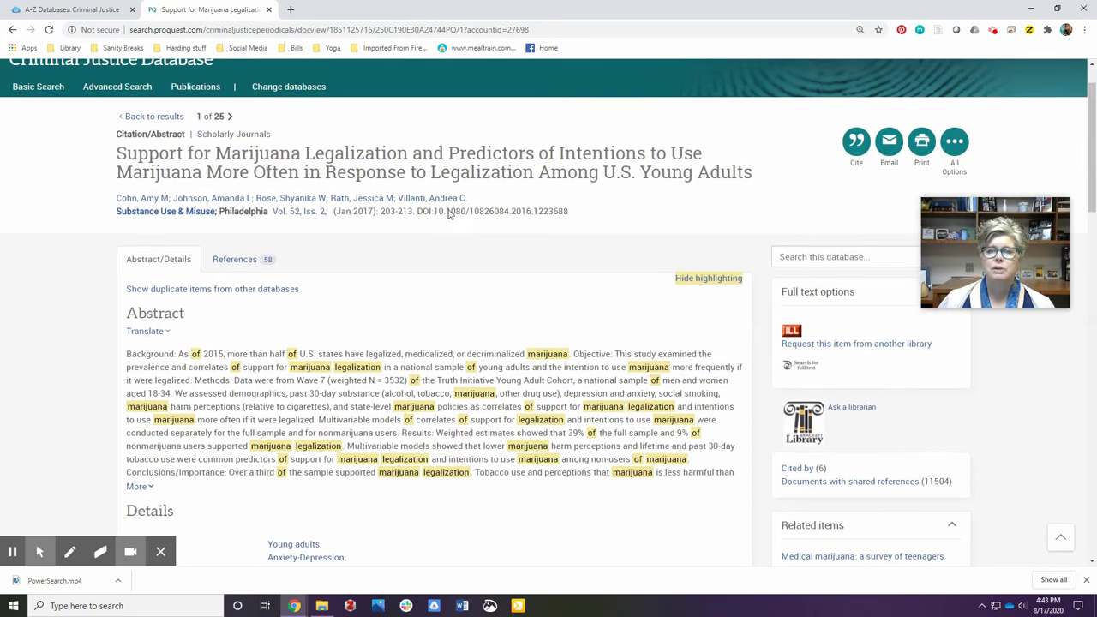
left_click(172, 117)
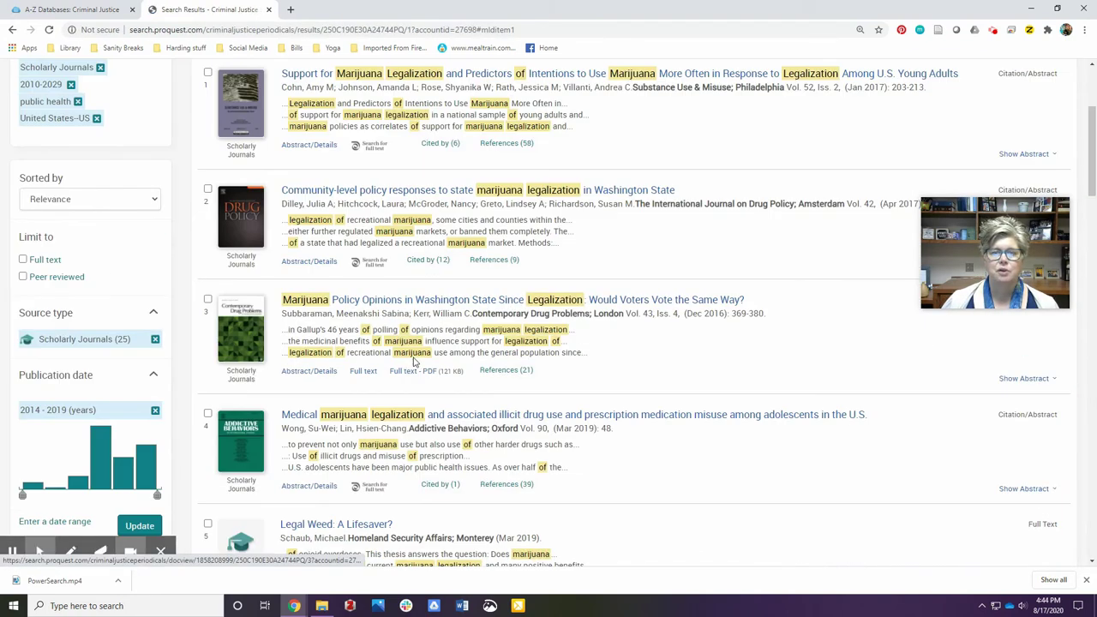
scroll(454, 152, "up", 2)
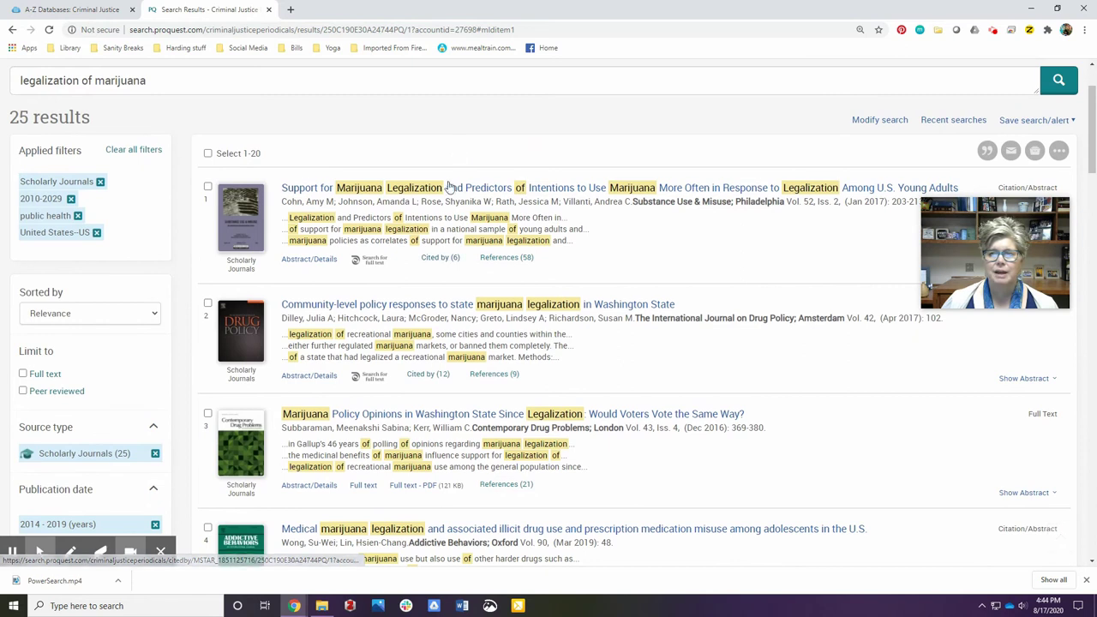
left_click(465, 190)
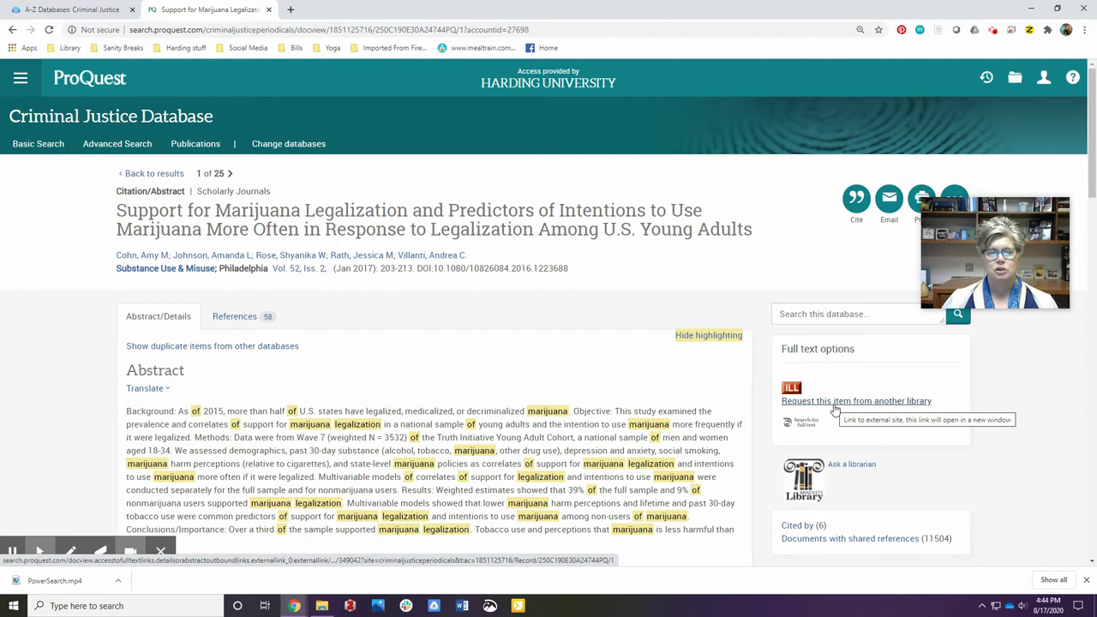
left_click(154, 173)
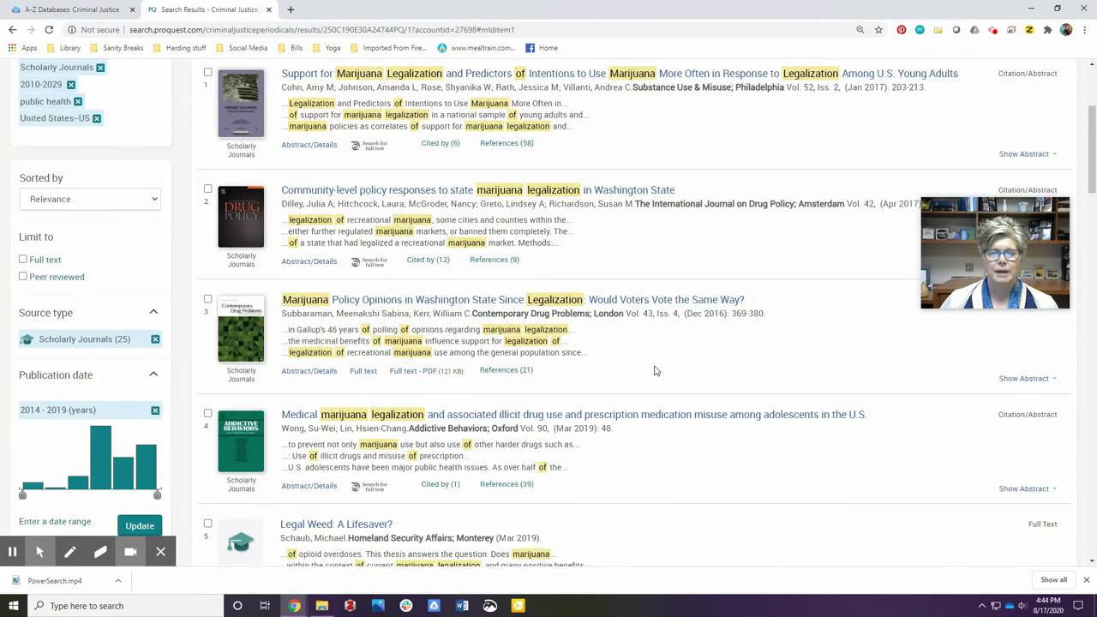
left_click(472, 300)
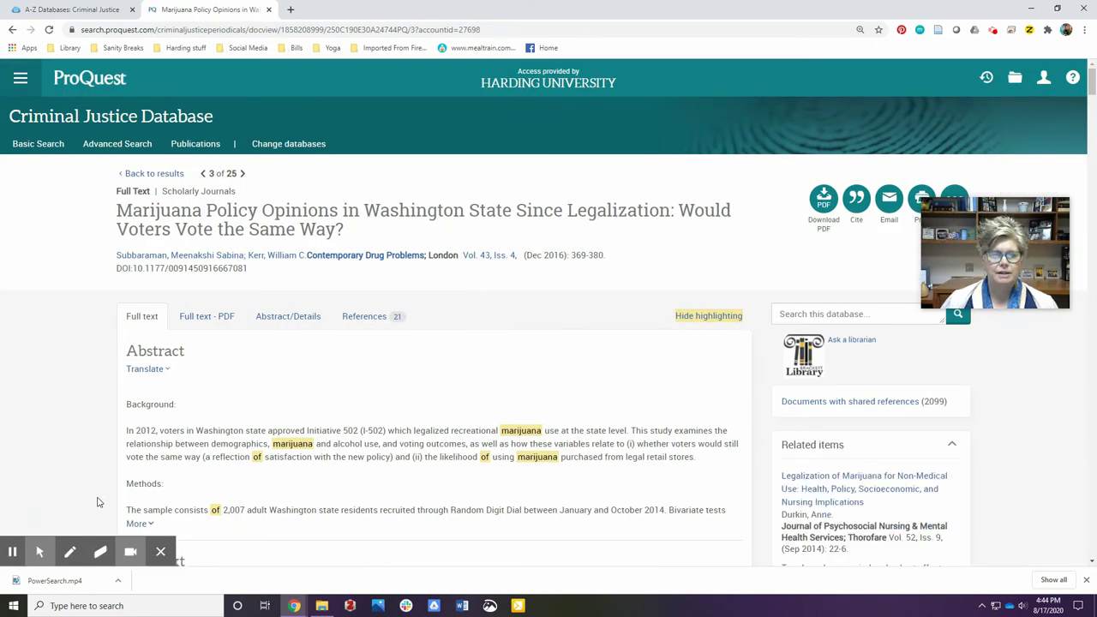
- Load the article's 13-page full-text PDF and scroll through its Initiative 502 abstract
scroll(98, 503, "down", 5)
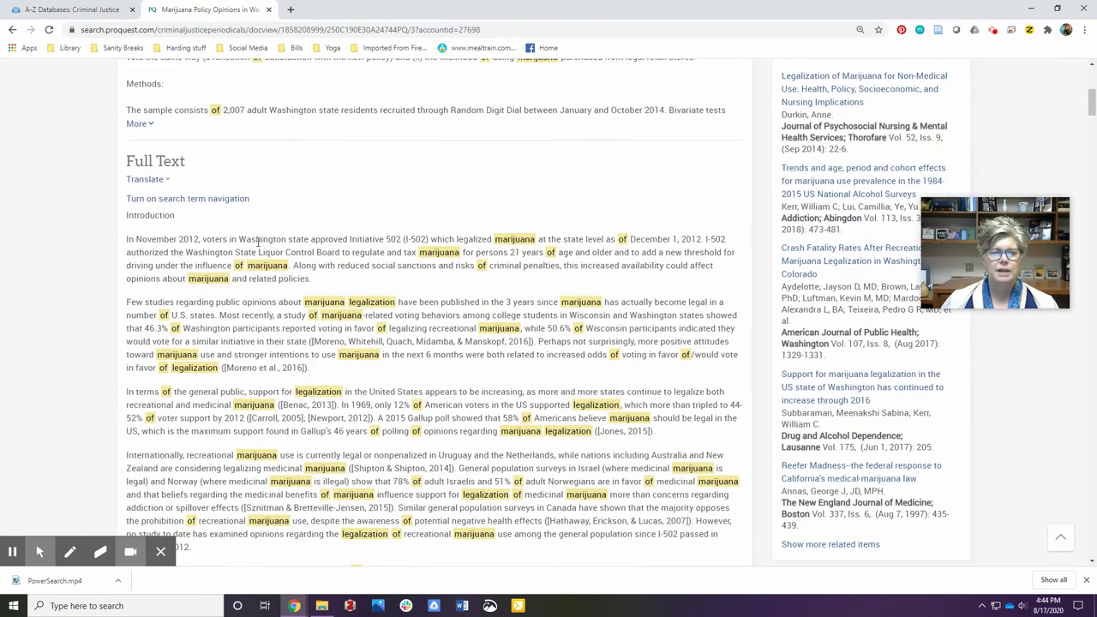
scroll(439, 472, "up", 5)
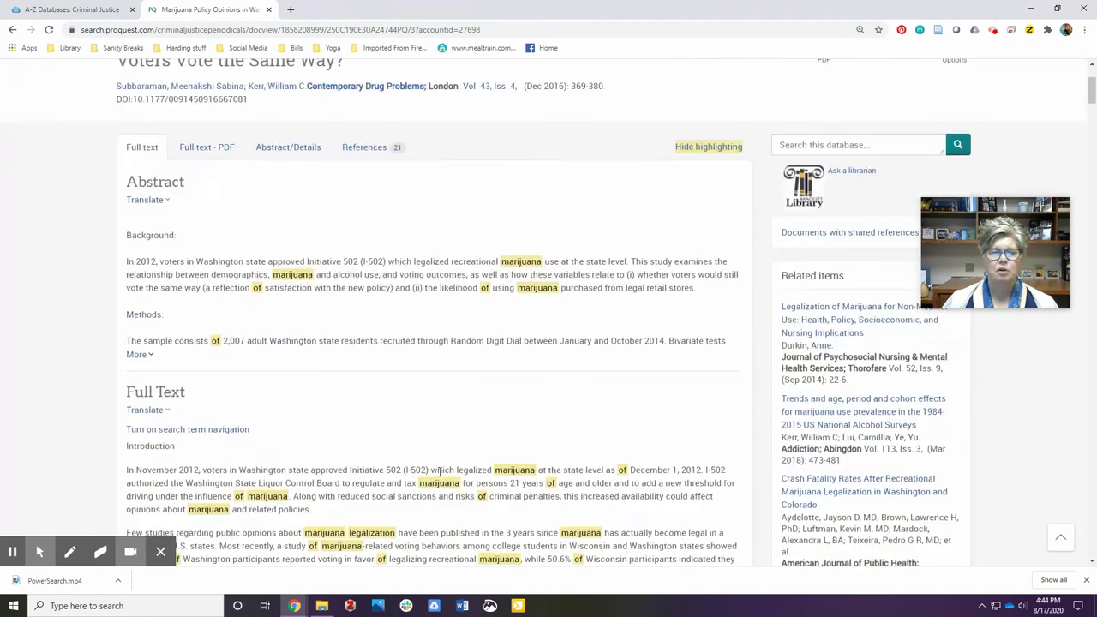
left_click(210, 322)
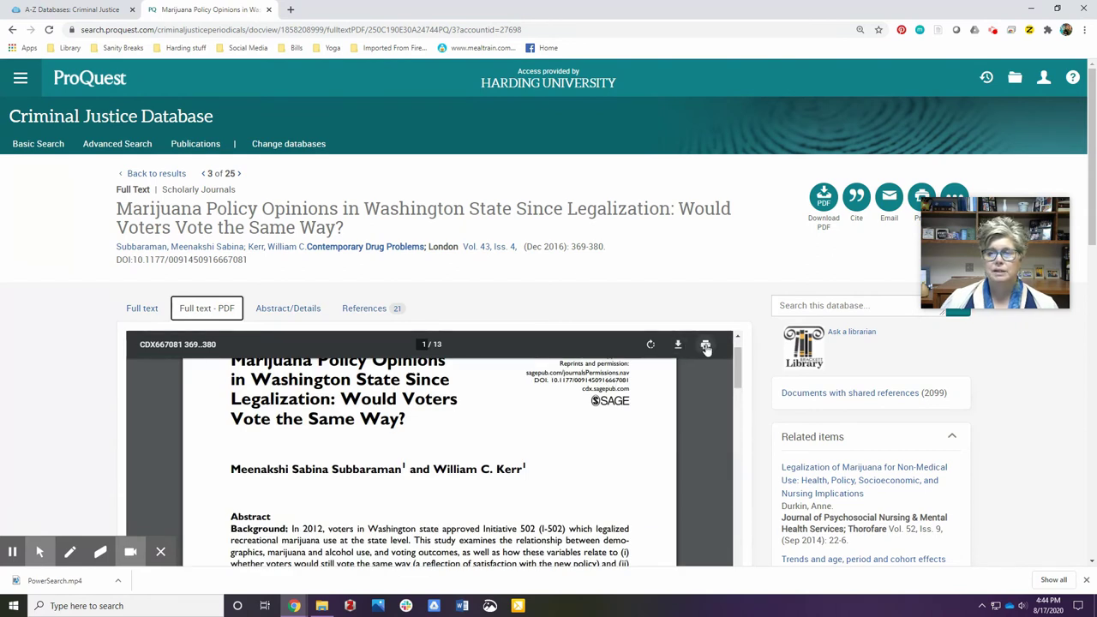
left_click_drag(993, 207, 1020, 330)
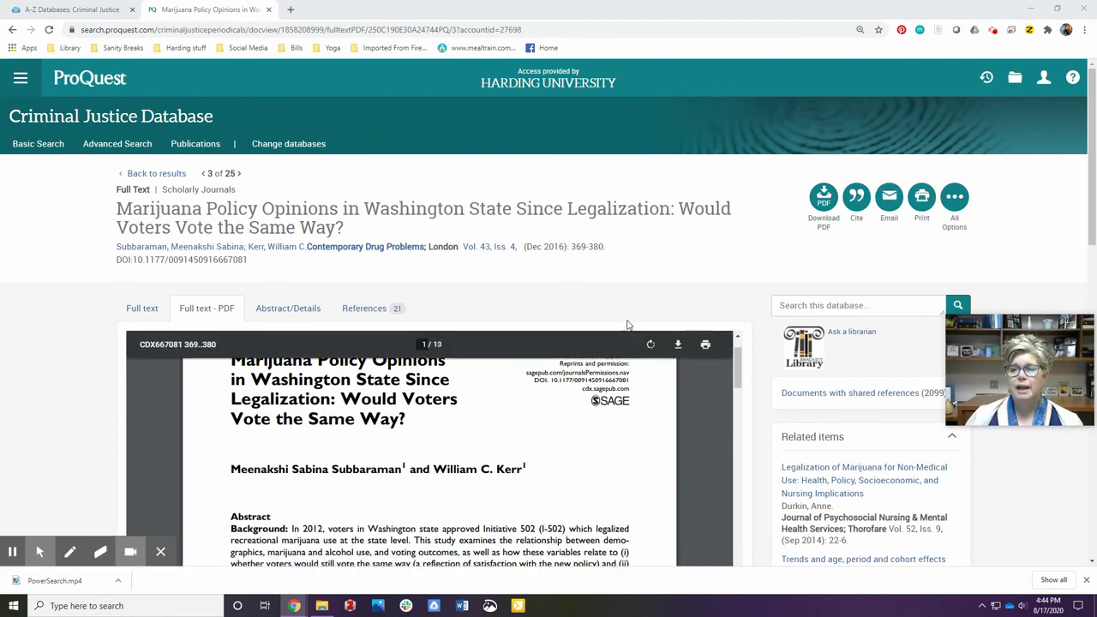
scroll(758, 306, "down", 2)
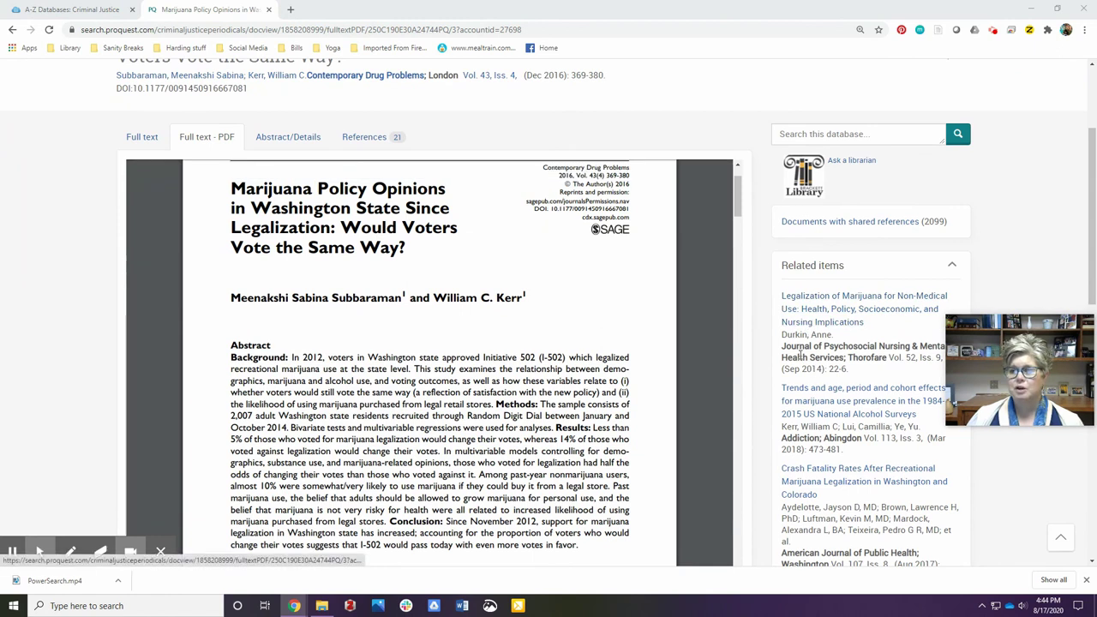
scroll(805, 484, "up", 2)
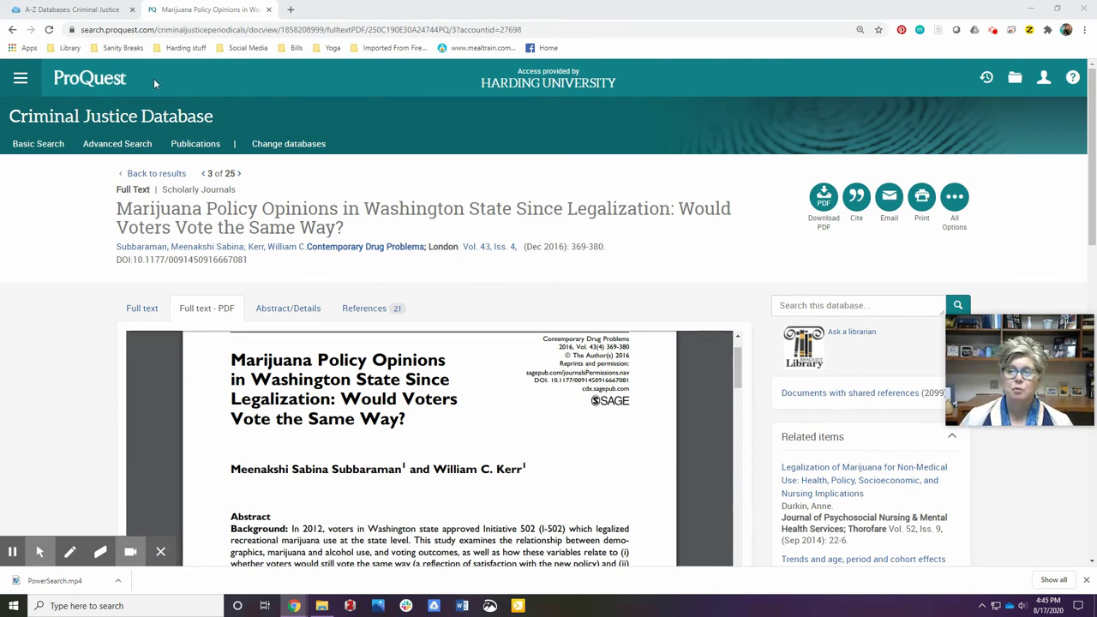
- From the Brackett Library home page, go to Research > Schedule Consultation with a Librarian
left_click(43, 10)
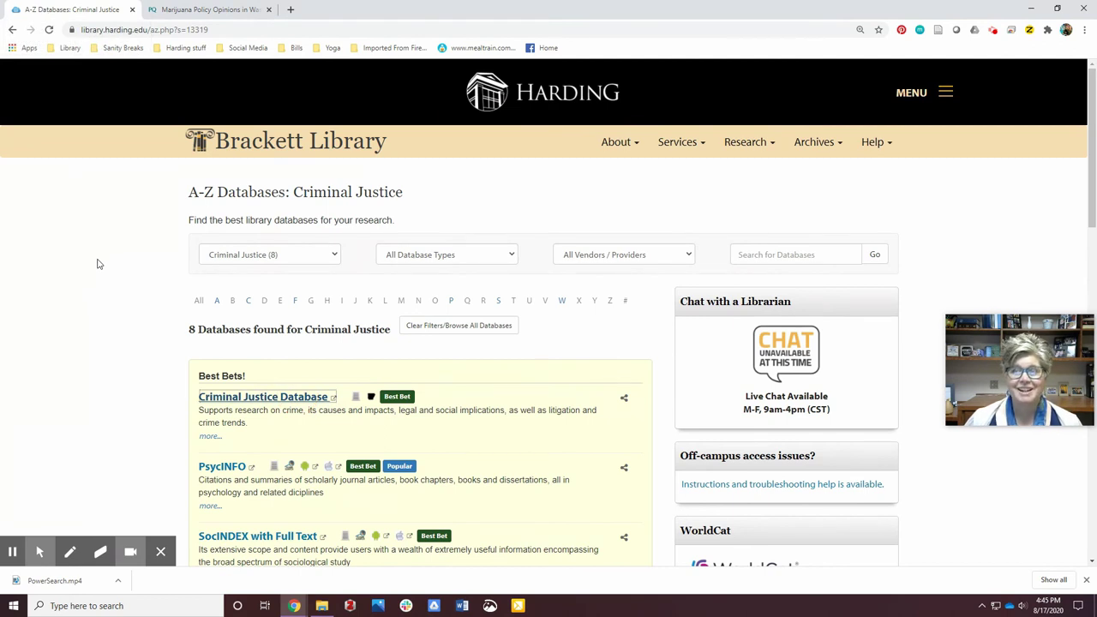
left_click(263, 154)
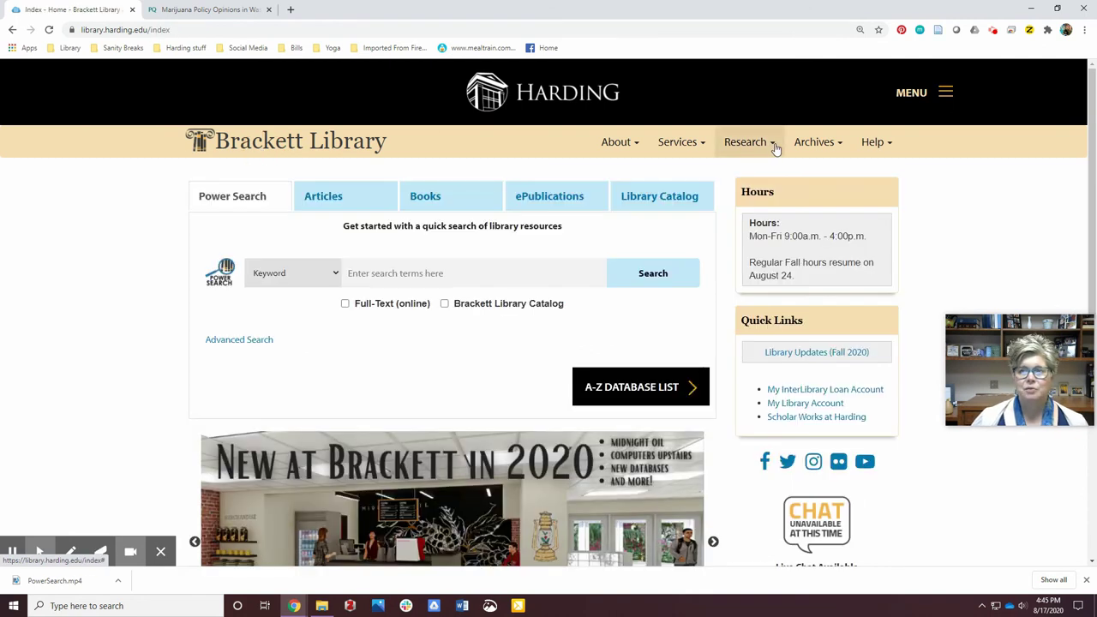
left_click(769, 145)
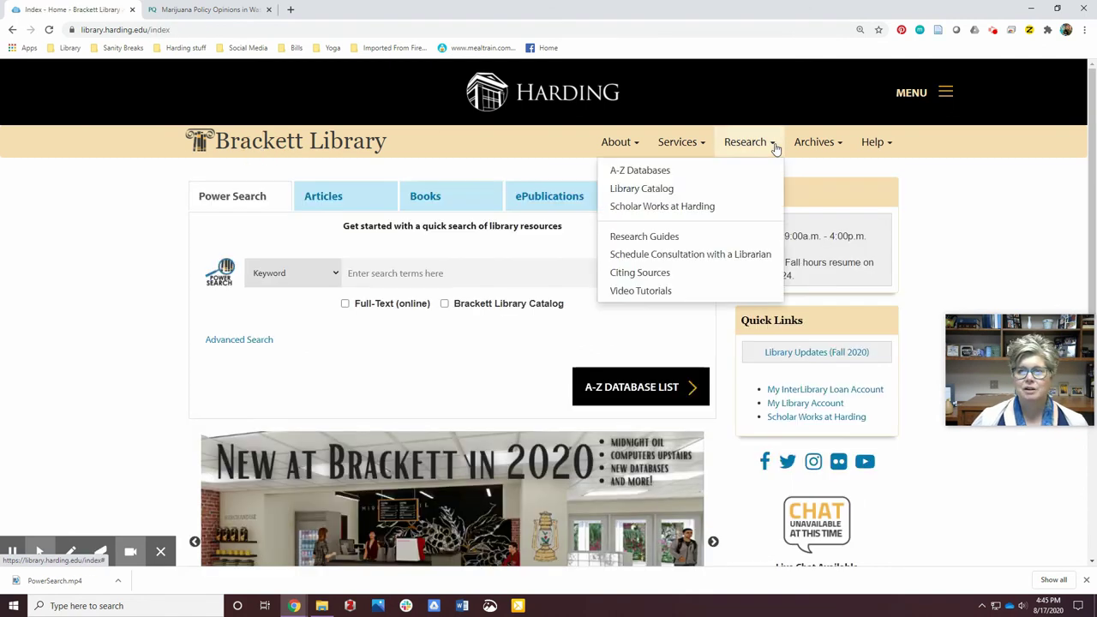
left_click(716, 257)
scroll(648, 392, "down", 4)
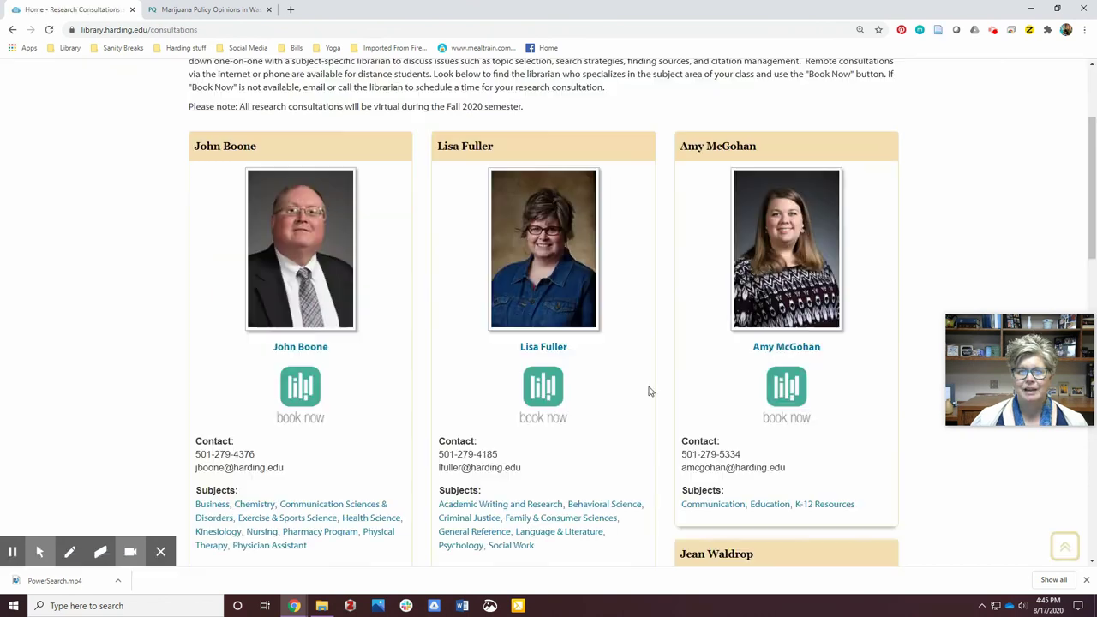